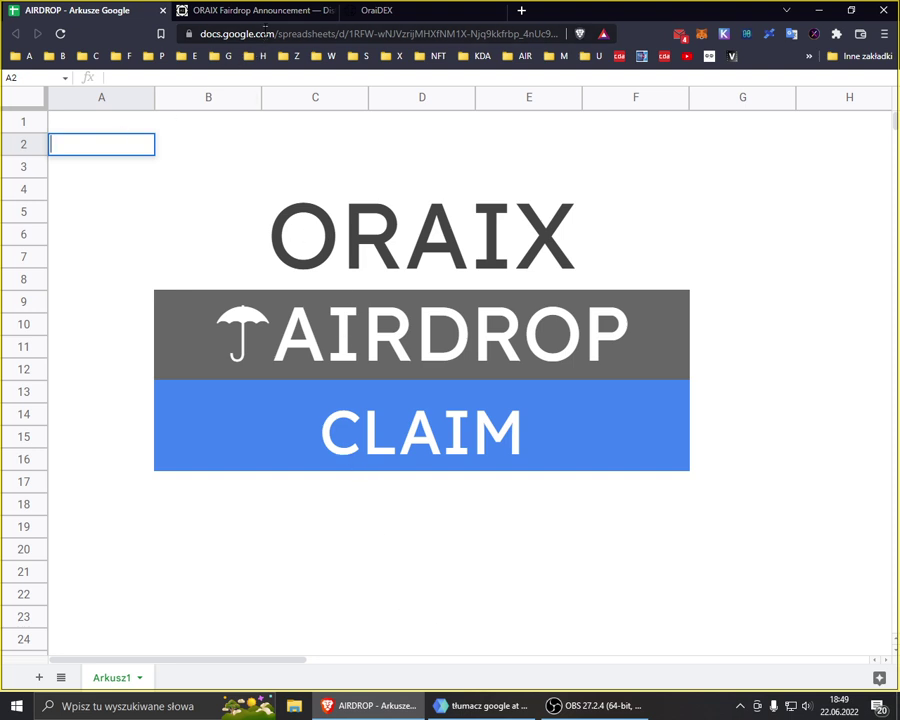
Read the claim conditions in the ORAIX Fairdrop announcement, and open the Claim ORAIX page on OraiDEX
left_click(260, 11)
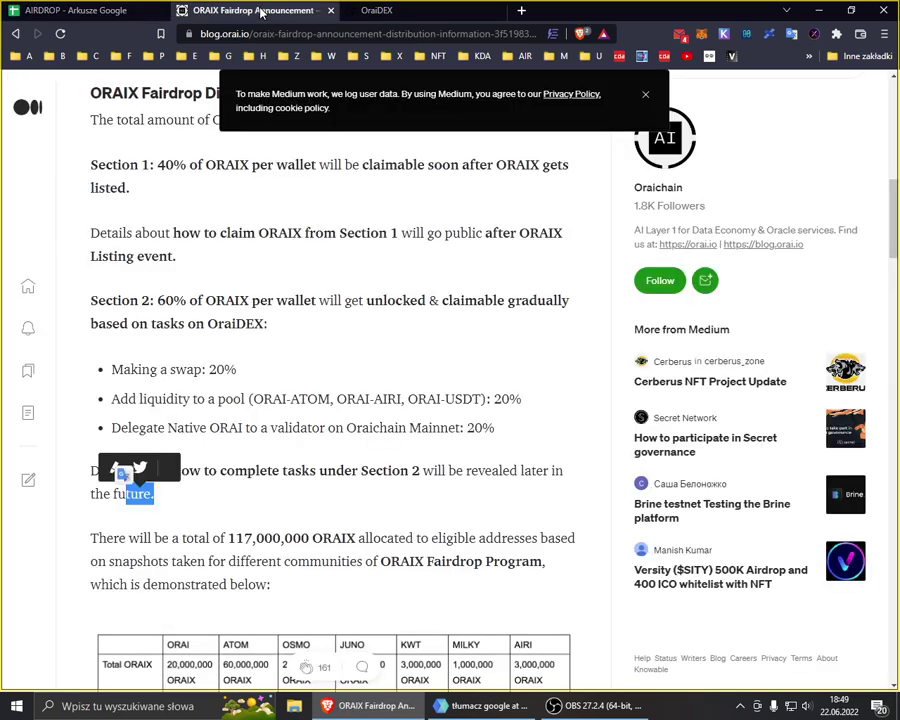
left_click(161, 357)
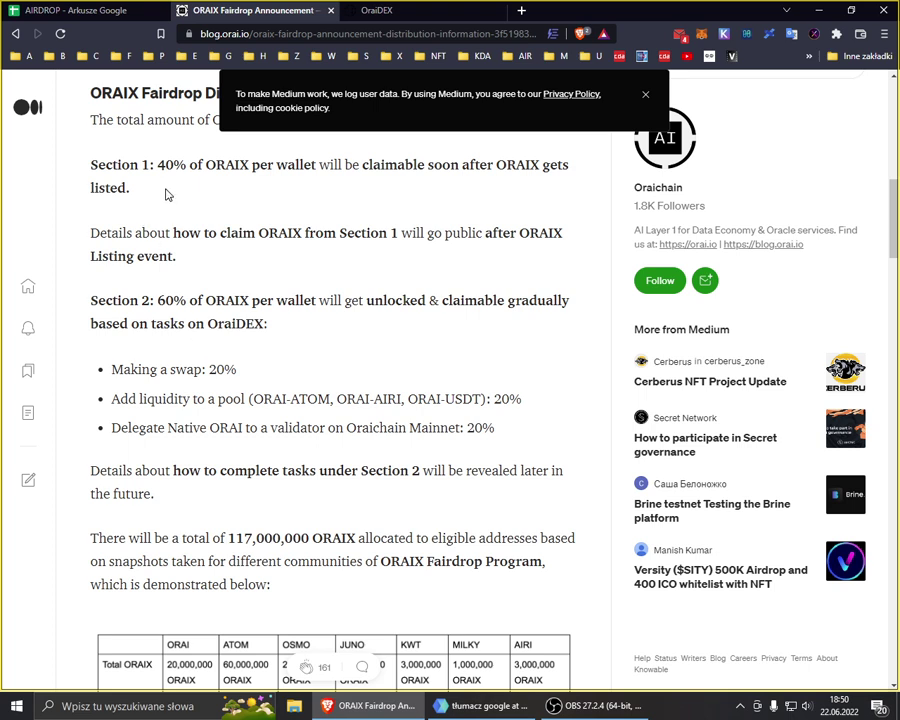
left_click(378, 10)
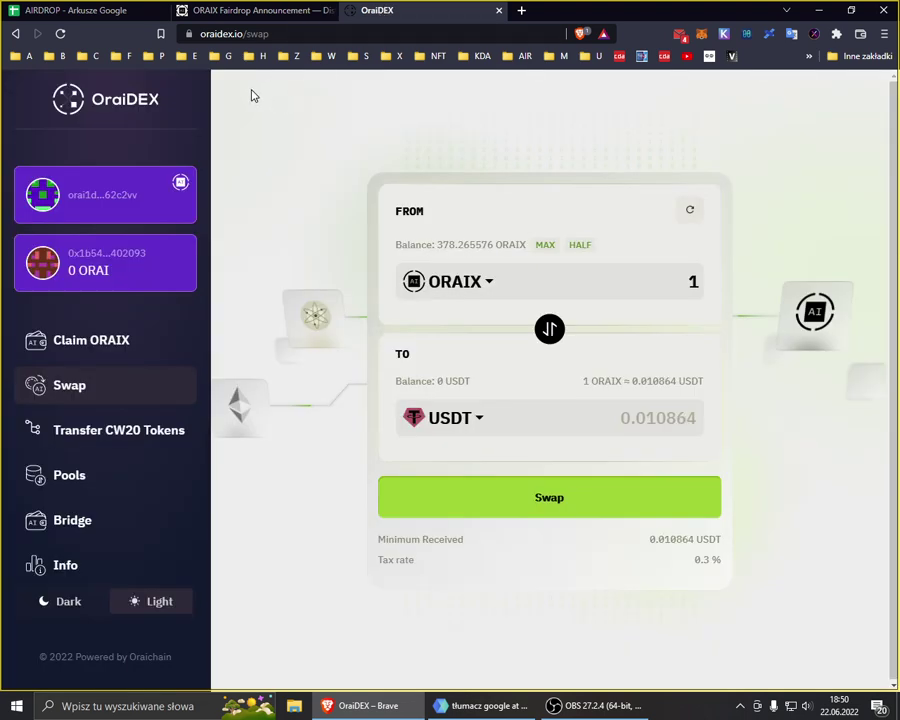
left_click(101, 343)
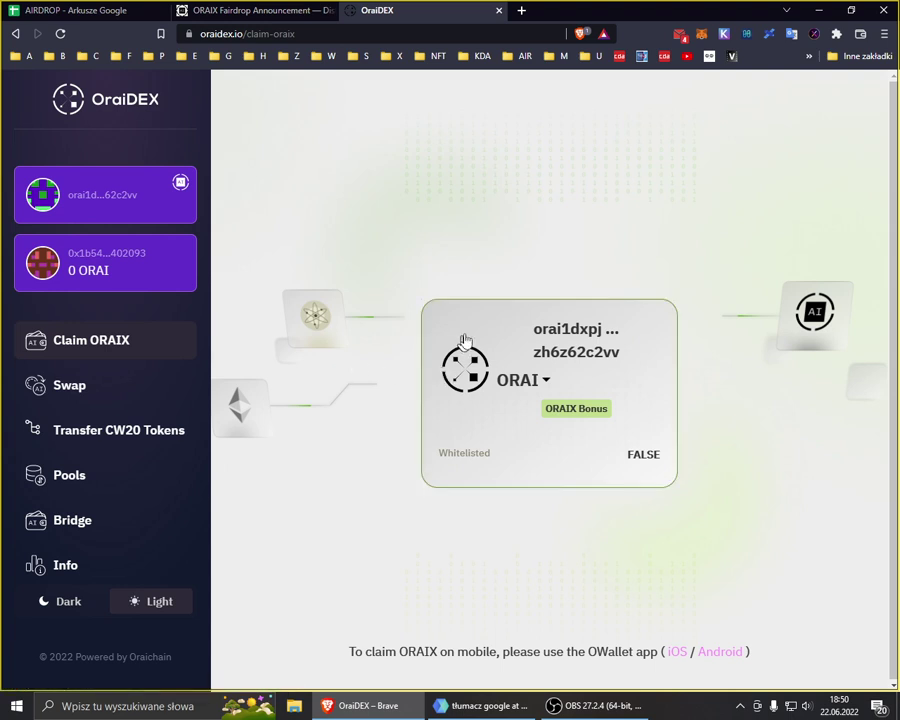
Choose JUNO as the claim token to view its ORAIX bonus details
left_click(522, 388)
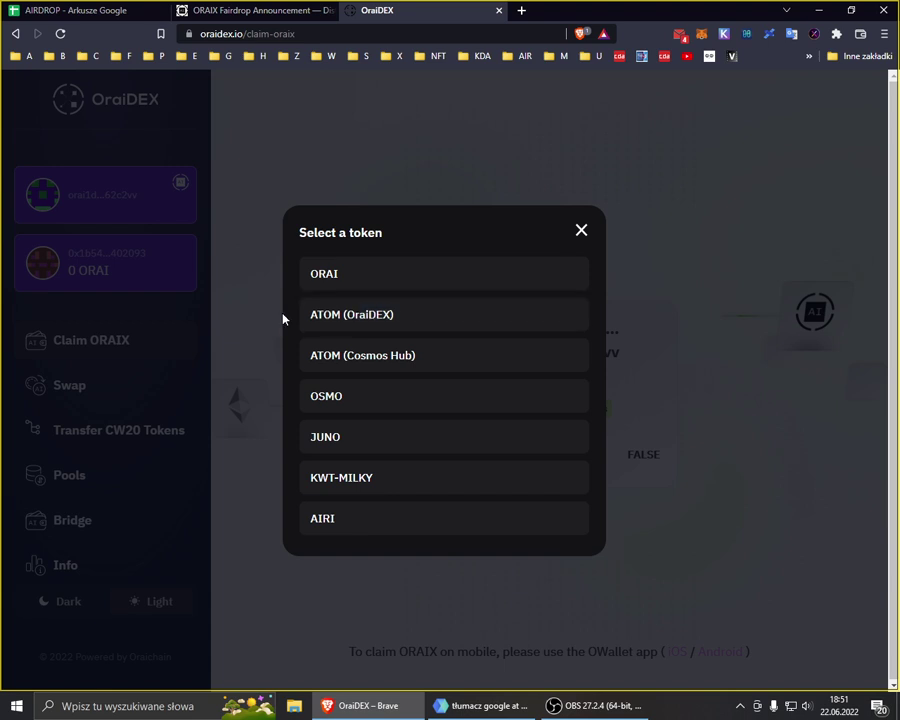
left_click(246, 361)
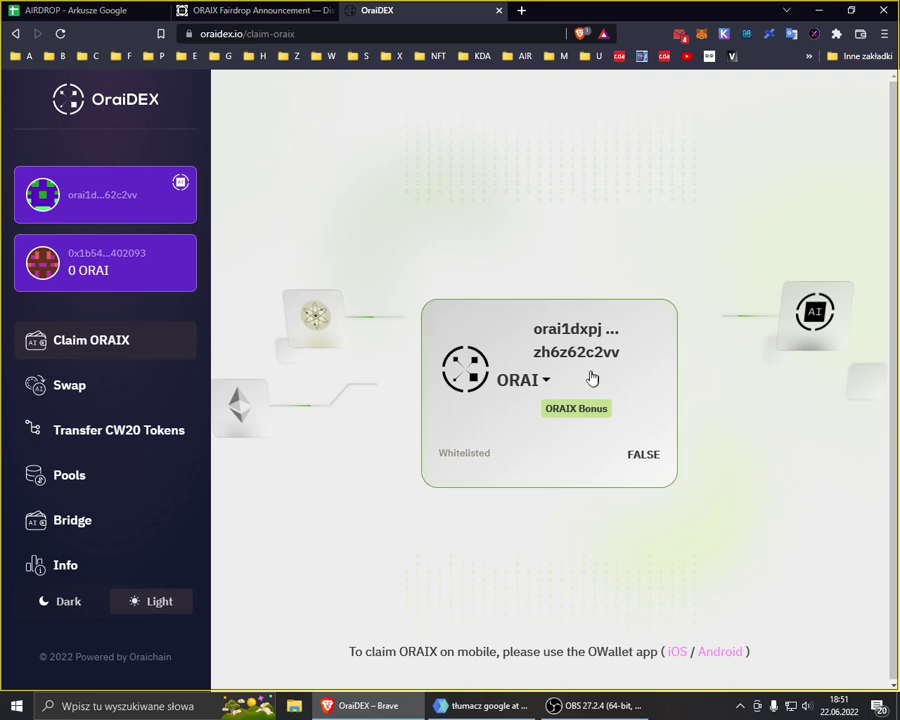
left_click(535, 389)
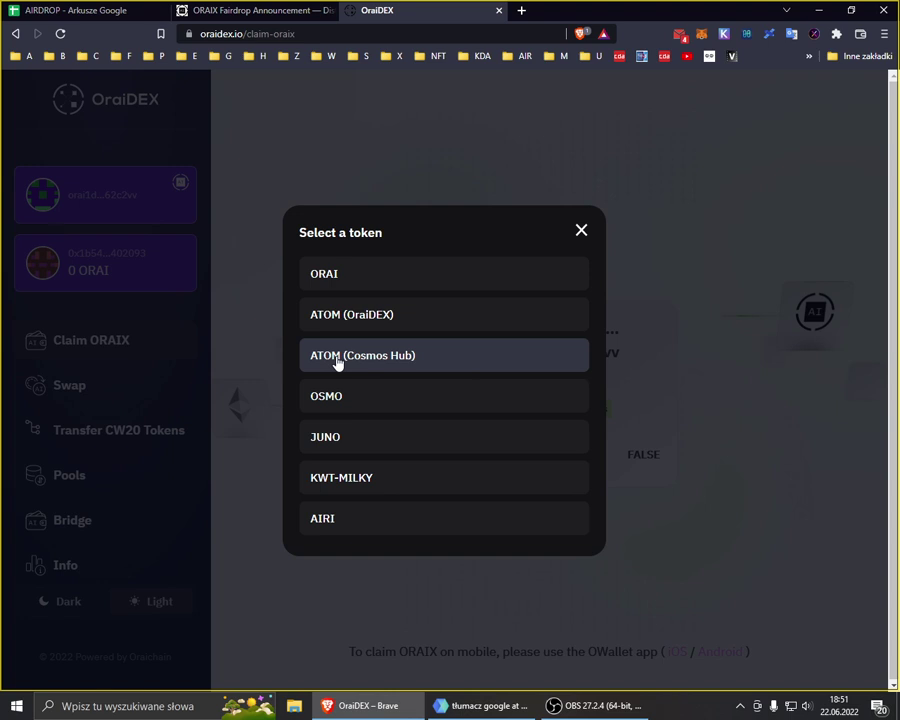
left_click(335, 440)
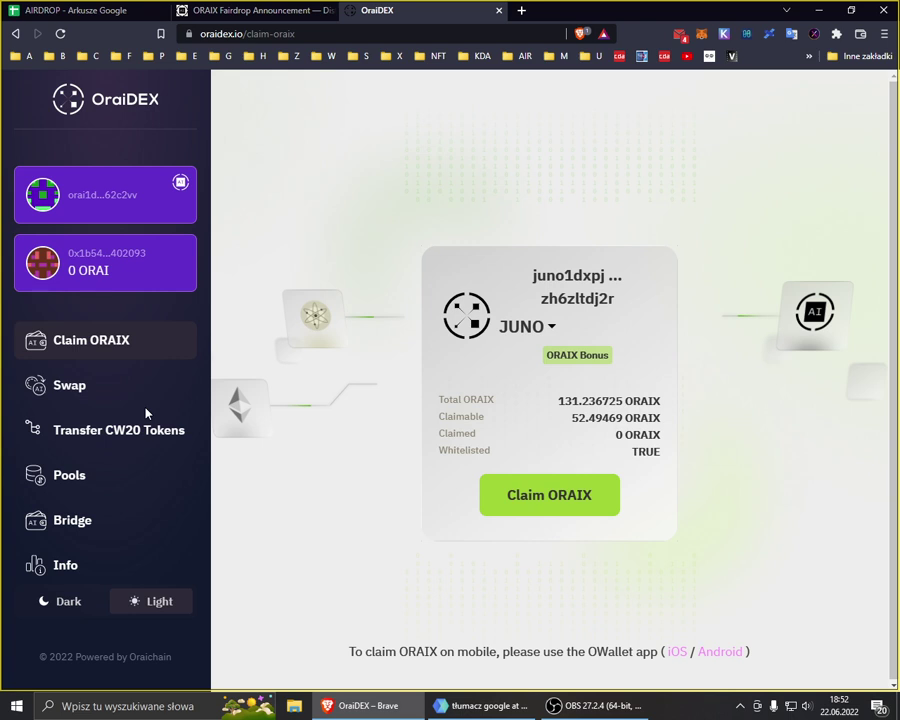
On the Bridge page, enter 0.1 as the amount of Cosmos Hub ATOM to convert to Oraichain
left_click(77, 527)
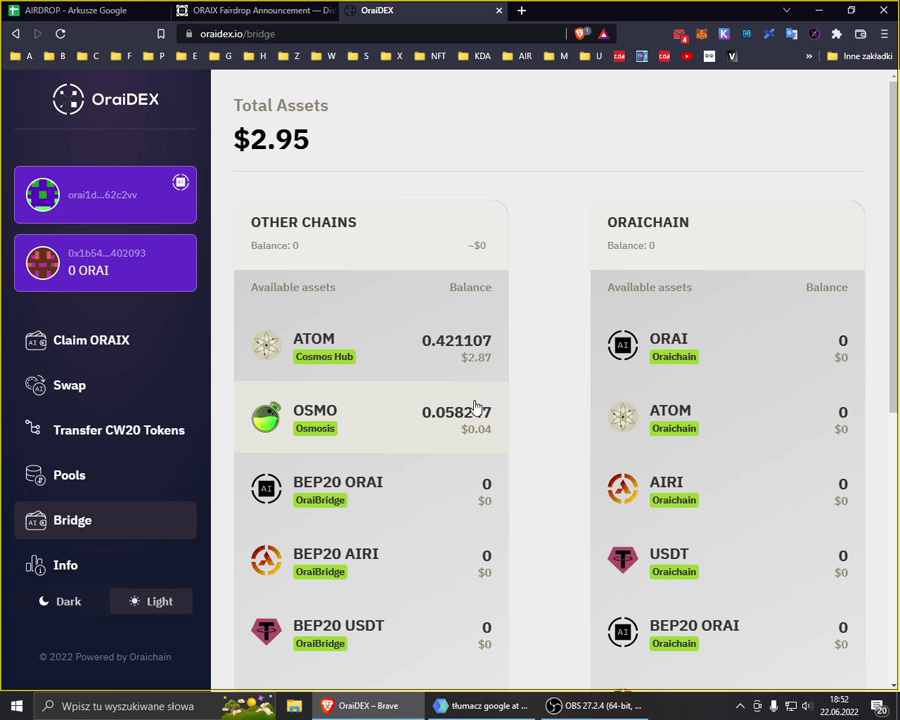
left_click(310, 342)
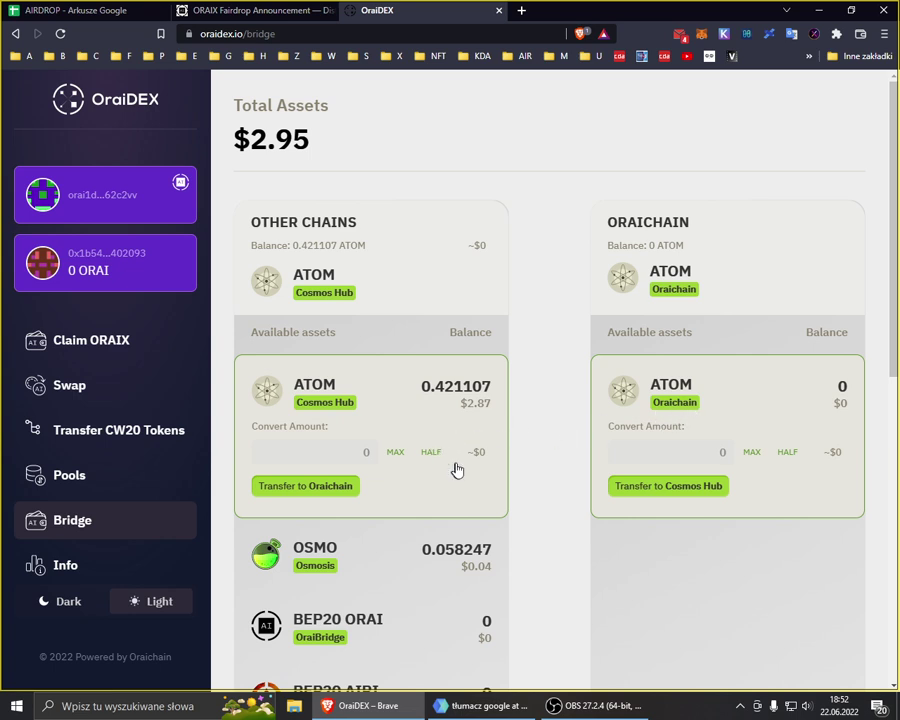
left_click(346, 451)
type("0.1")
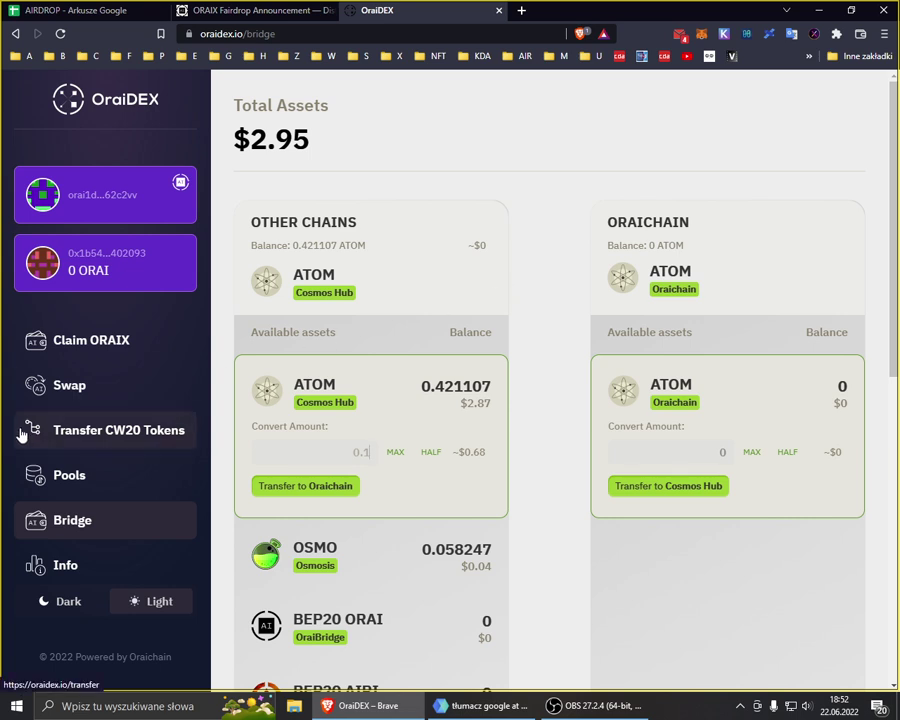
Set up a swap from ATOM to ORAIX on the Swap page with an amount of 0.10 ATOM
left_click(62, 390)
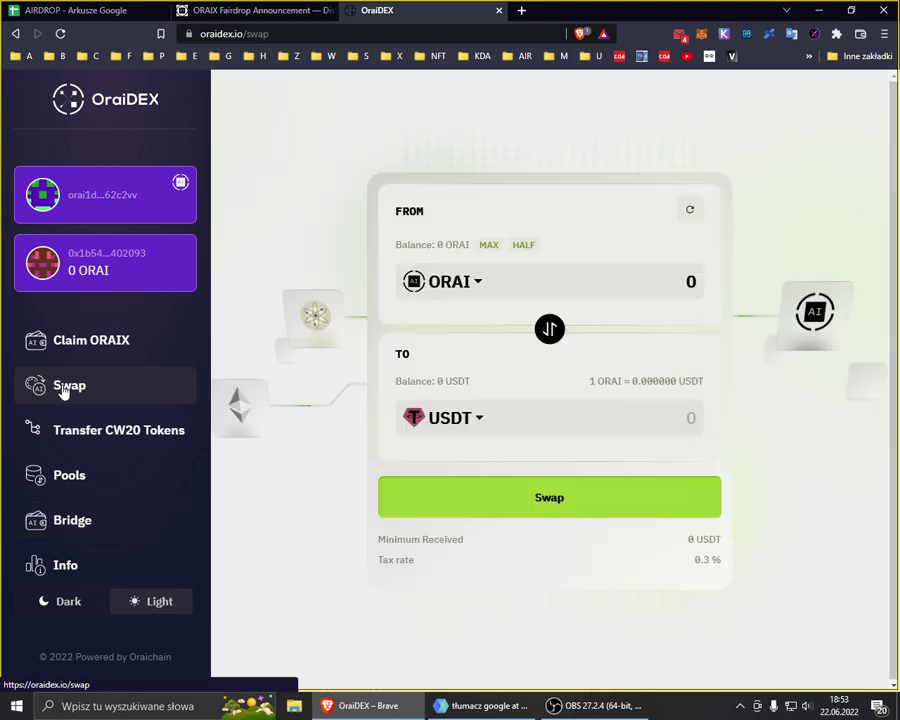
left_click(451, 286)
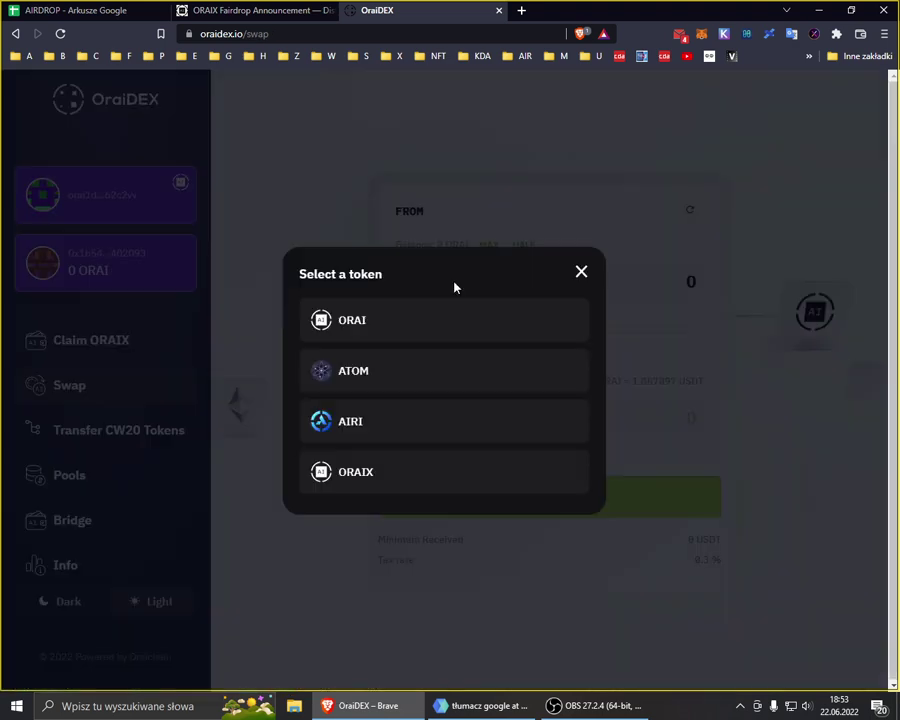
left_click(363, 369)
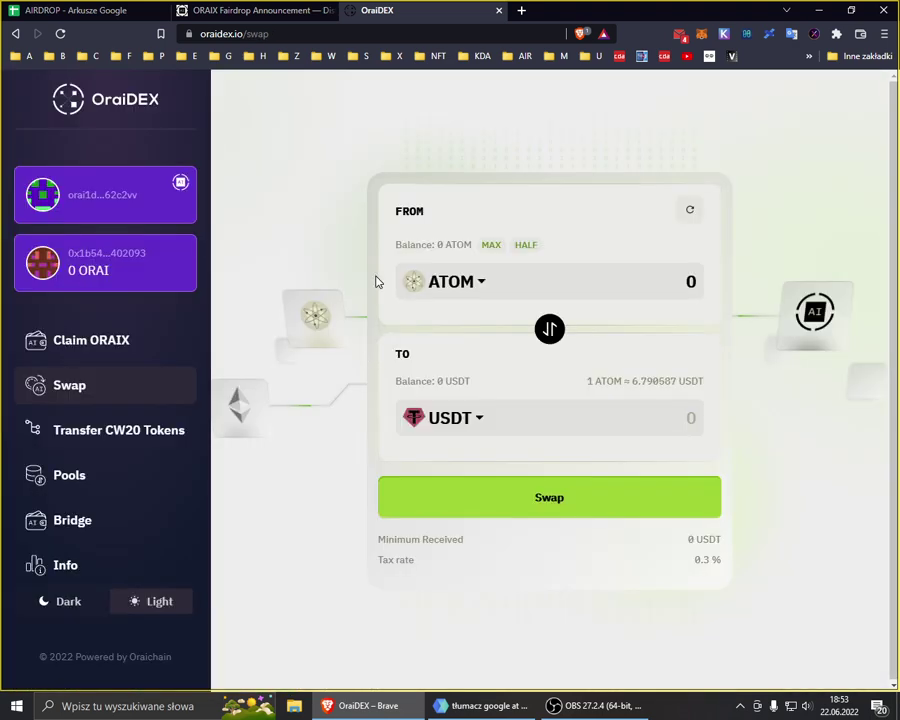
left_click(463, 427)
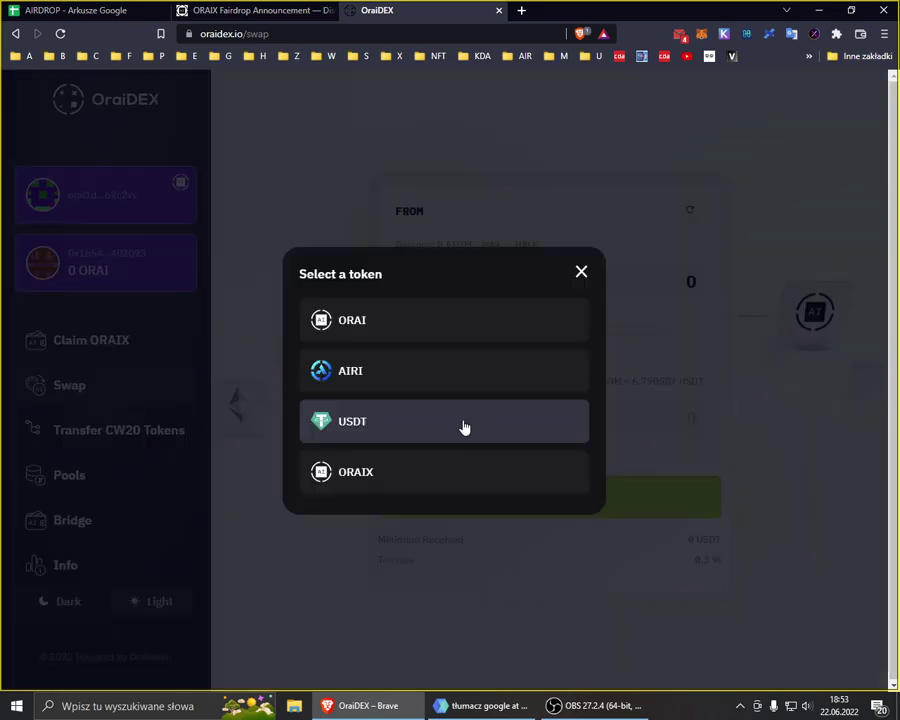
left_click(376, 477)
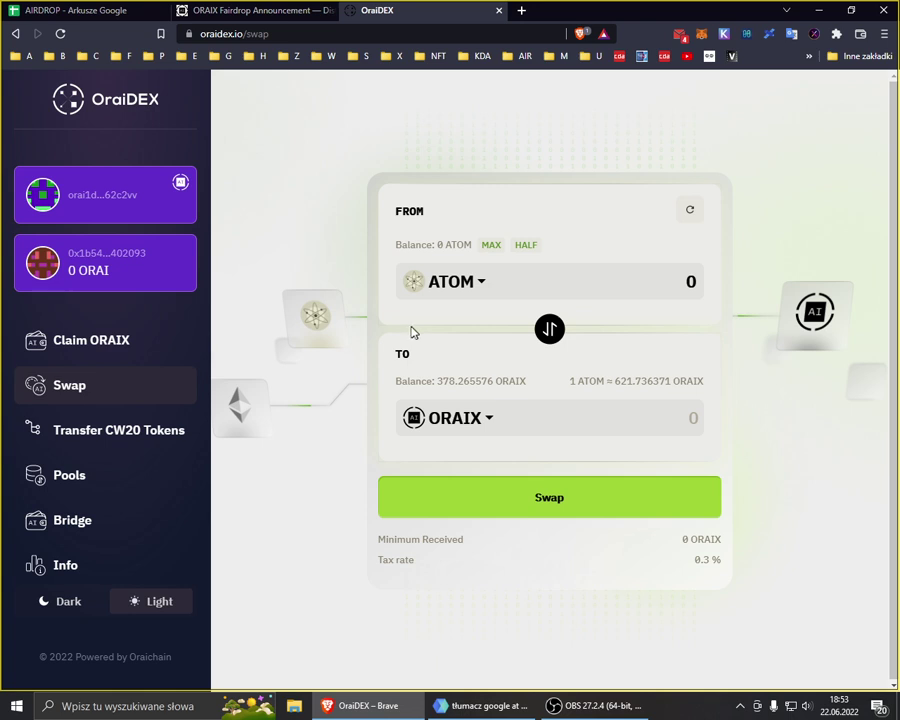
left_click(647, 281)
type("0.1")
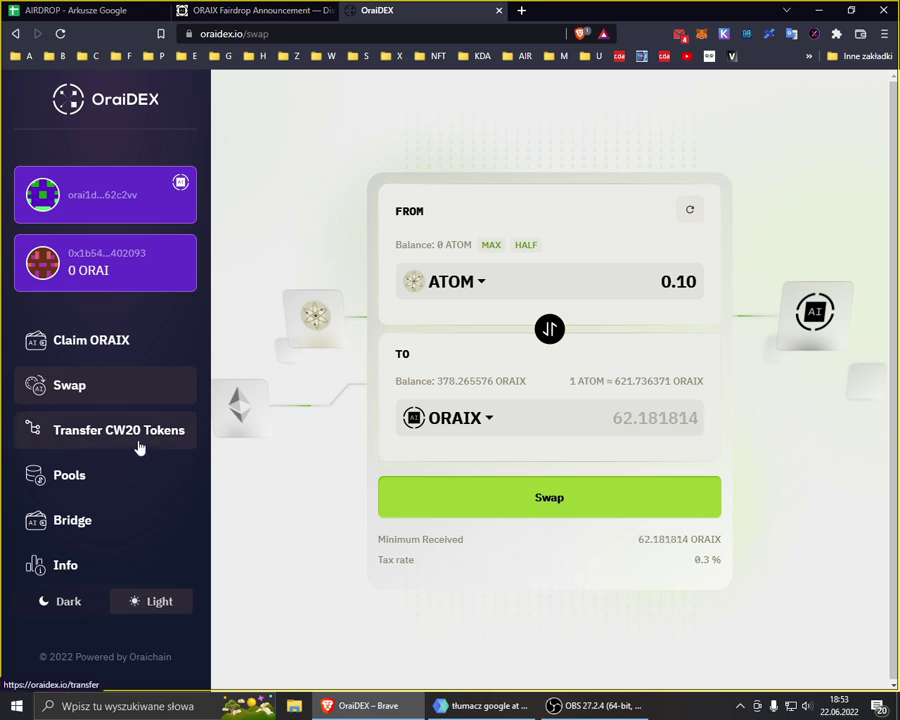
Return to the Claim ORAIX page and display the bonus details for JUNO again
left_click(92, 341)
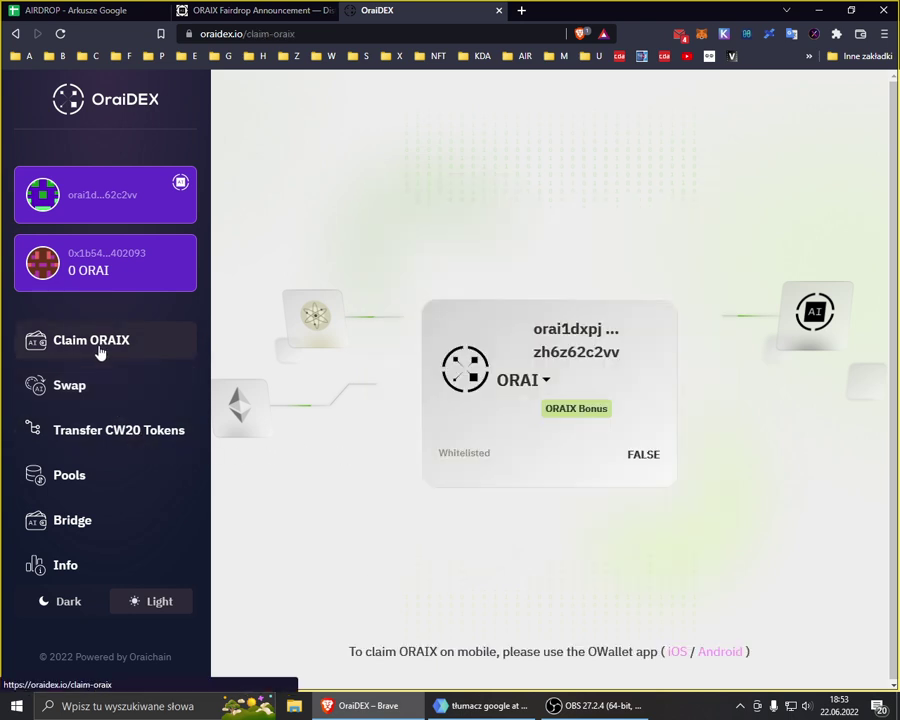
left_click(545, 387)
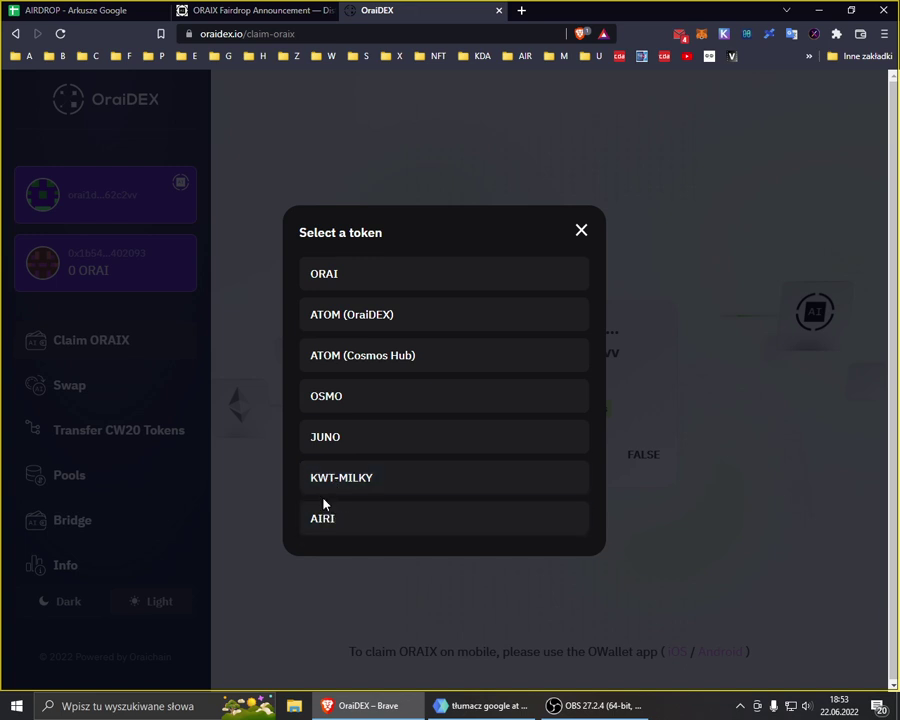
left_click(331, 444)
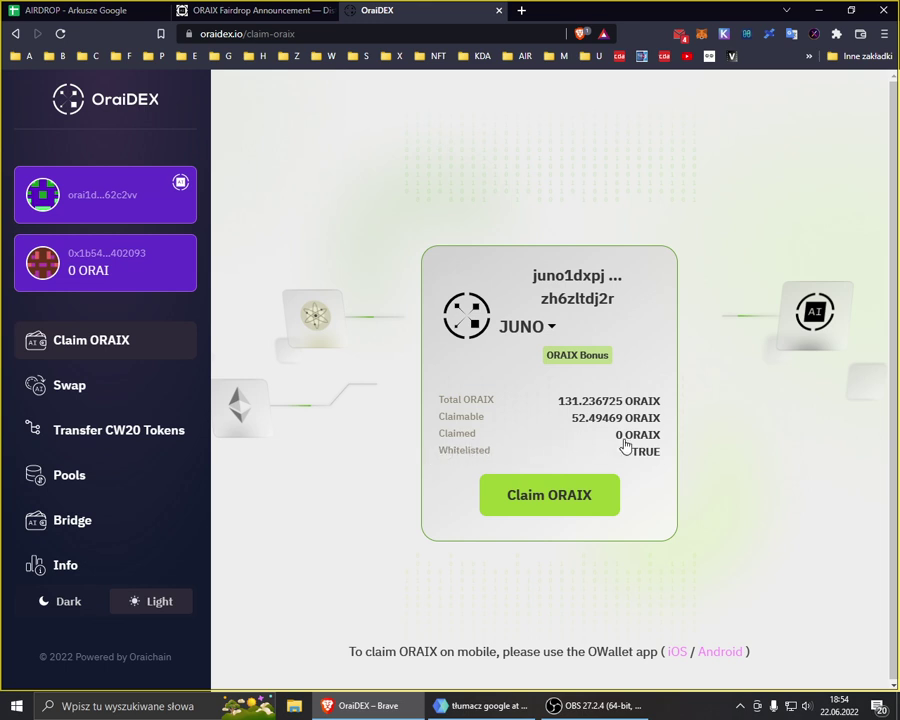
Set up a swap from ORAIX to ATOM with an amount of 1 ORAIX
left_click(52, 389)
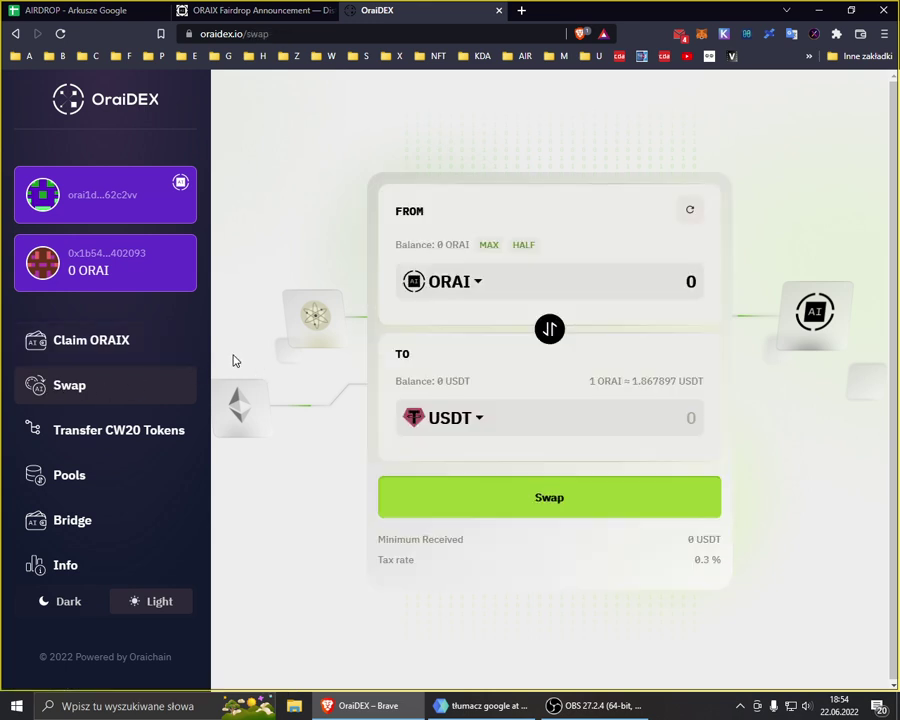
left_click(466, 281)
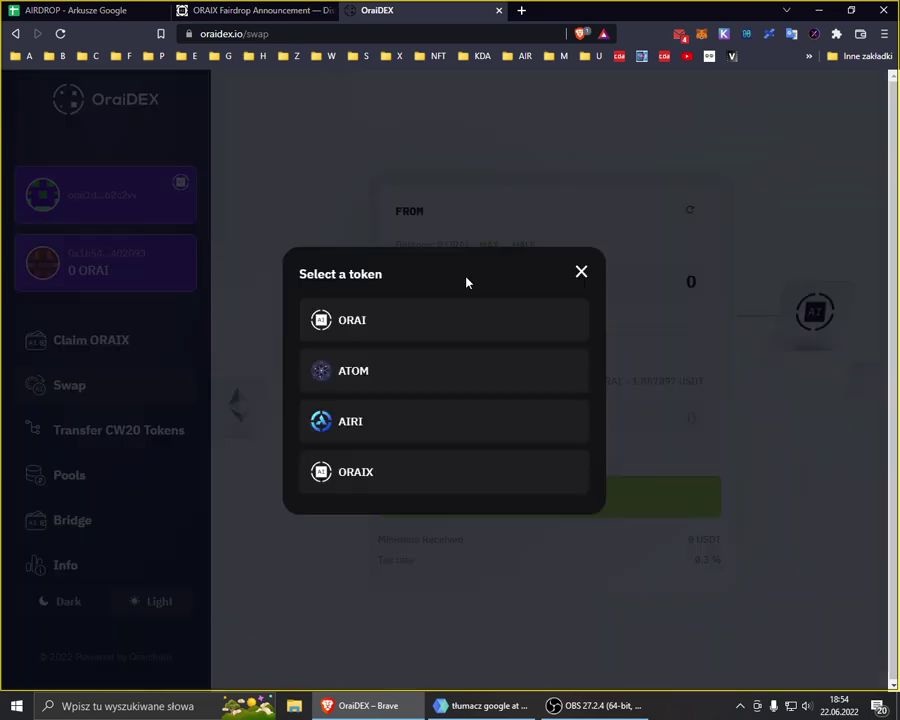
left_click(362, 471)
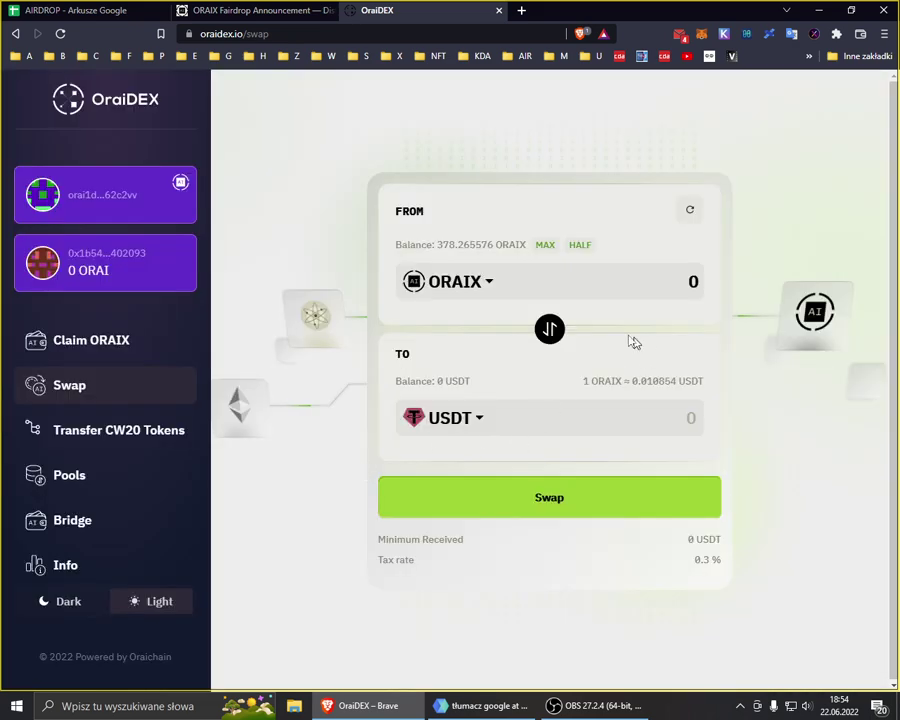
left_click(460, 423)
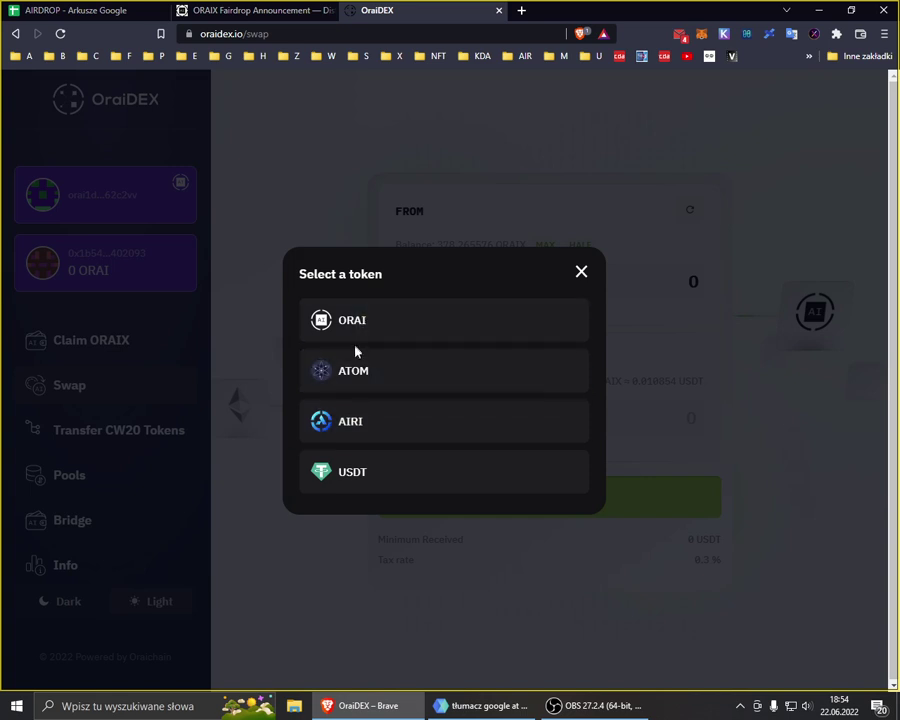
left_click(354, 366)
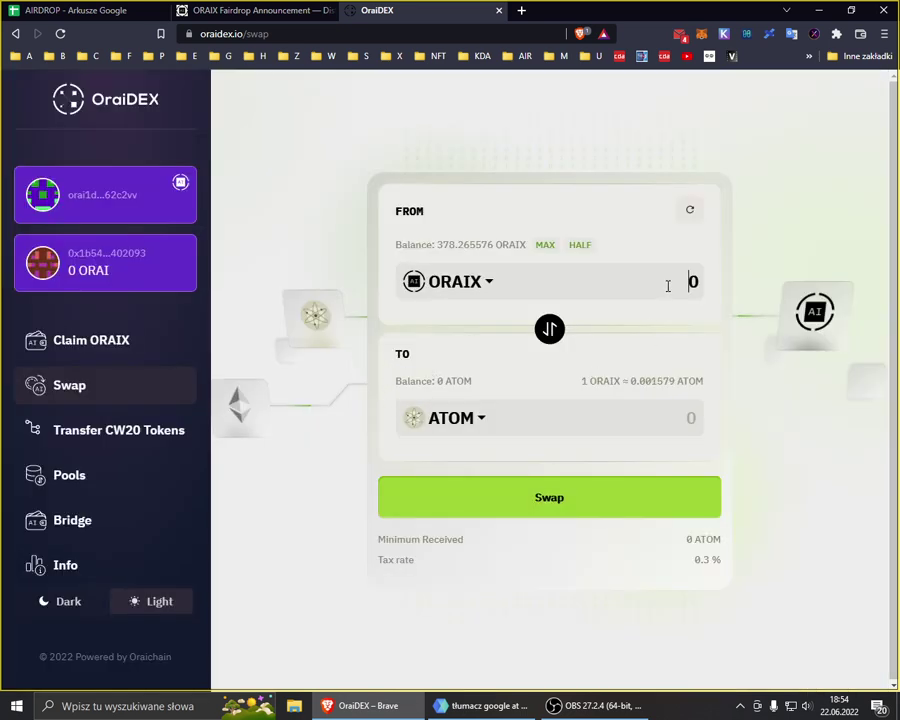
left_click(668, 286)
type("1")
key("Delete")
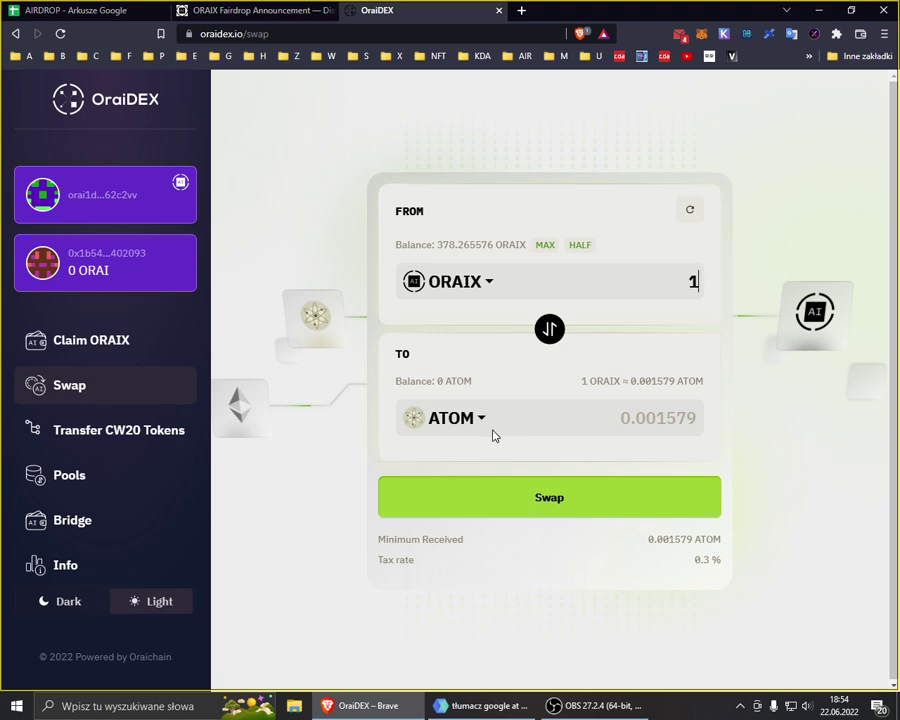
Change the token received in the swap to USDT and check the estimated amount
left_click(463, 418)
left_click(400, 466)
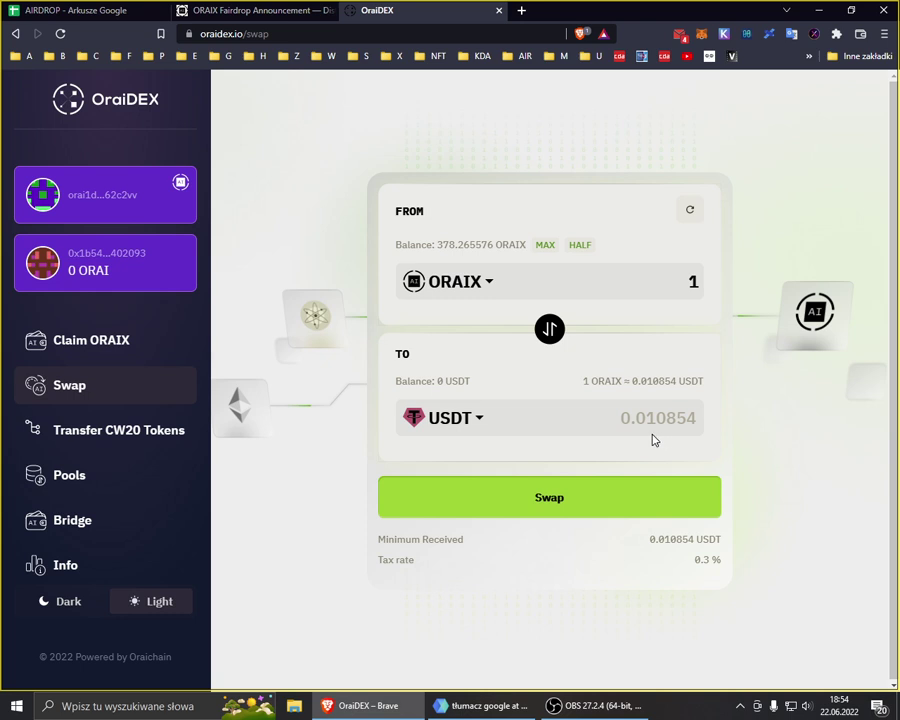
left_click_drag(659, 421, 667, 421)
left_click(325, 377)
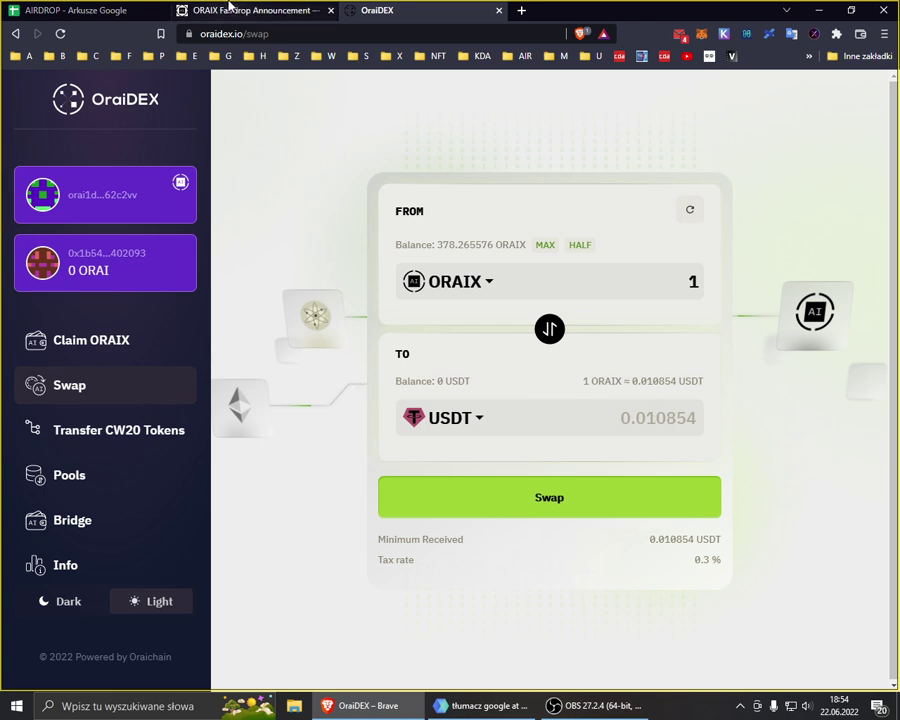
Revisit the ORAIX Fairdrop announcement, and return to the AIRDROP spreadsheet
left_click(224, 12)
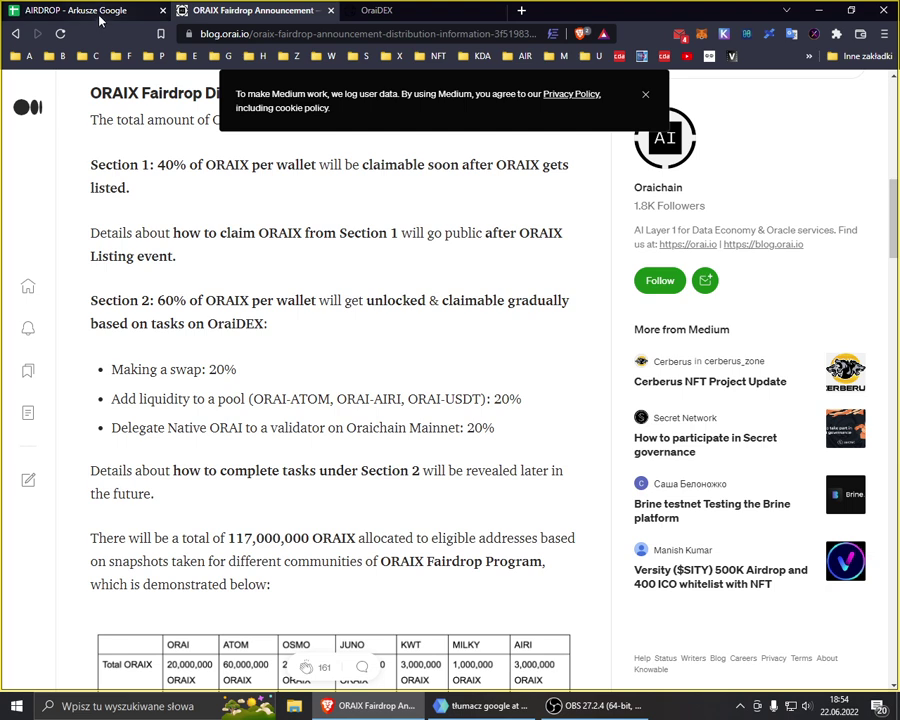
left_click(100, 12)
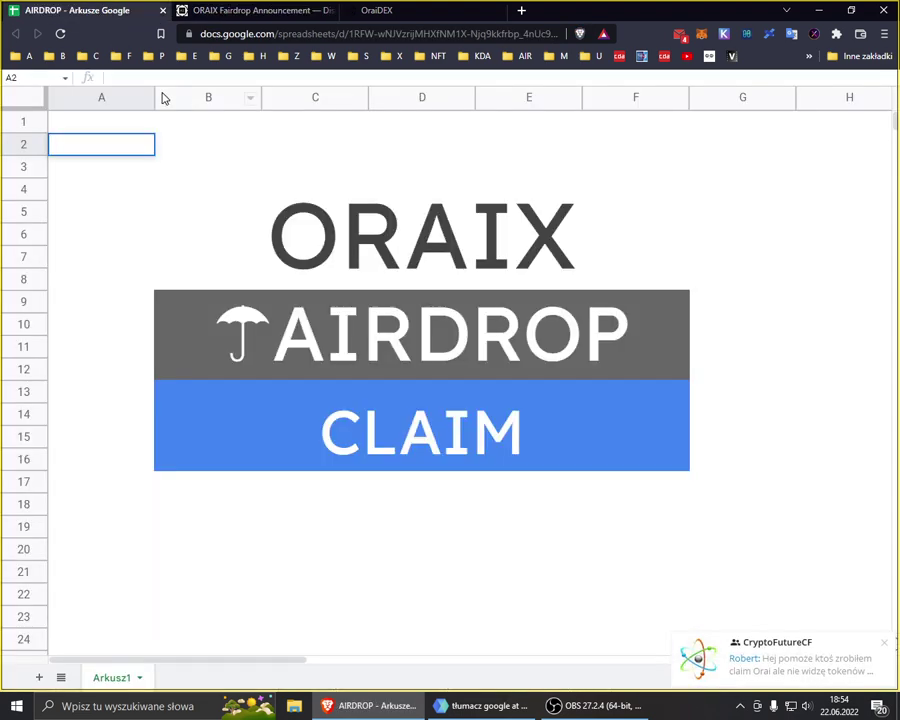